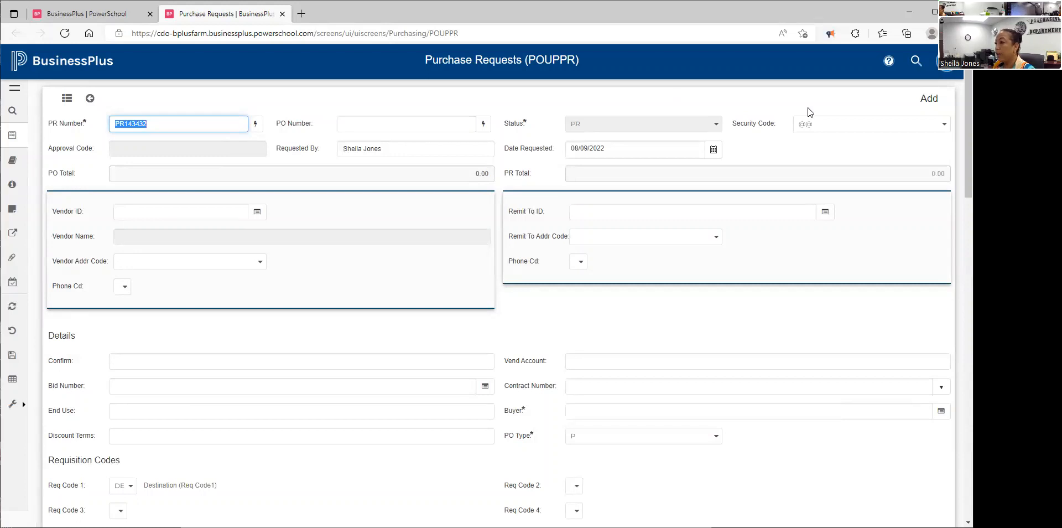
Step: On new purchase request PR143432, open the security code list
left_click(888, 128)
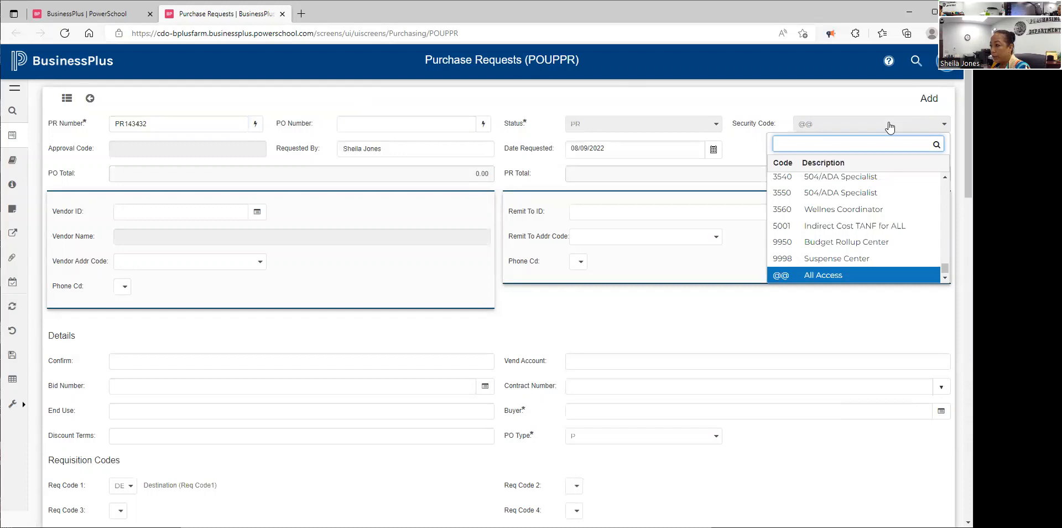
Step: Search 0904 and choose 0904 Purchasing as the request's security code
type("0904")
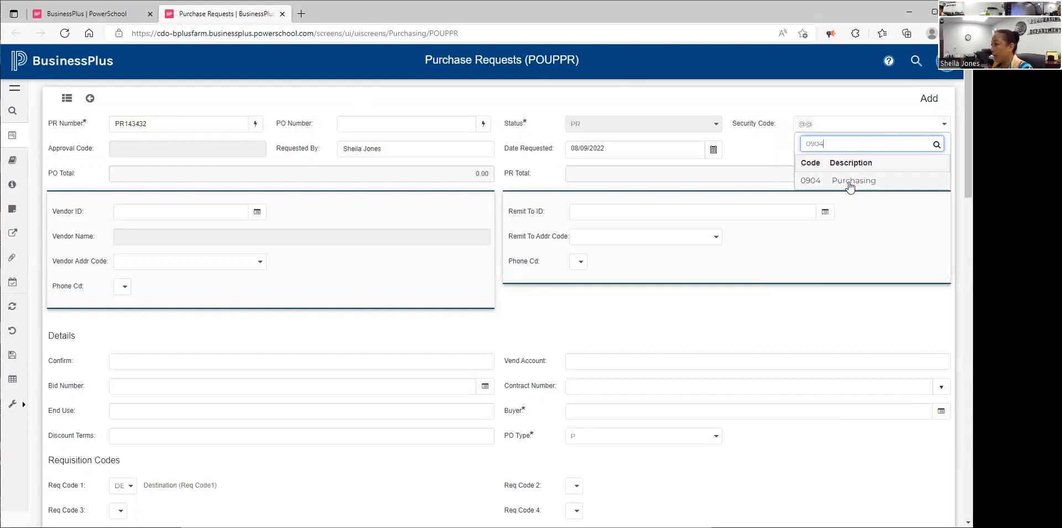
left_click(850, 182)
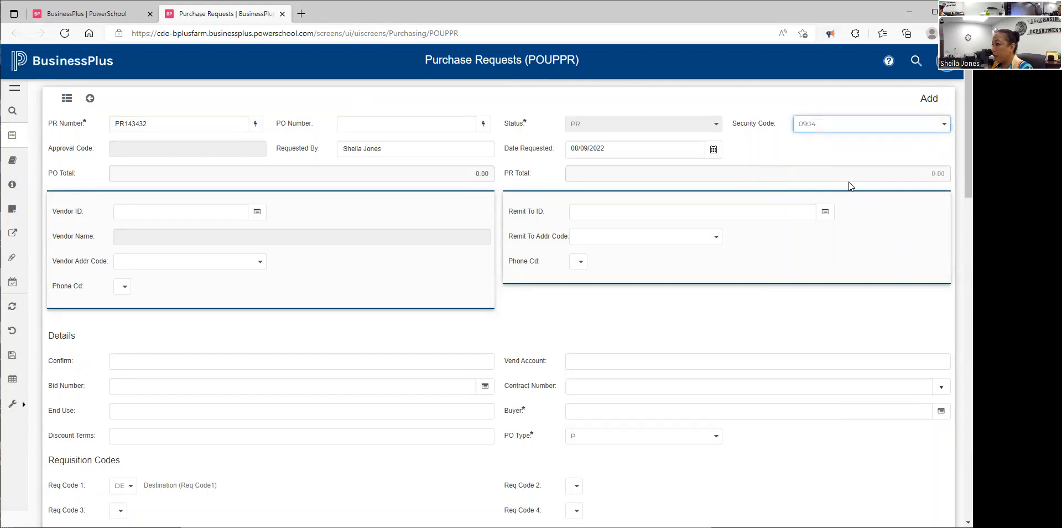
left_click(206, 209)
Step: Search vendors by name for 'amazon' and choose Amazon Capital Services INC (V012500)
left_click(257, 211)
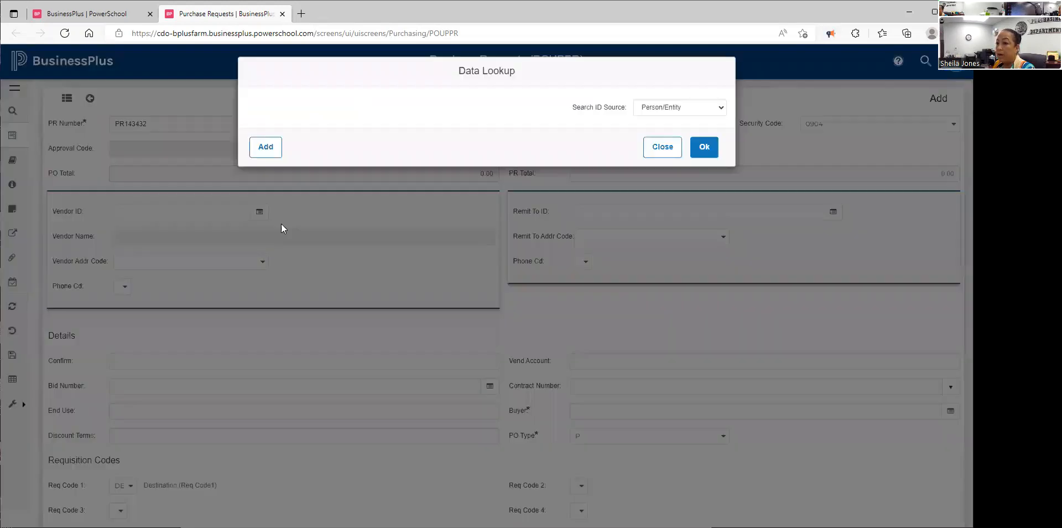
left_click(413, 149)
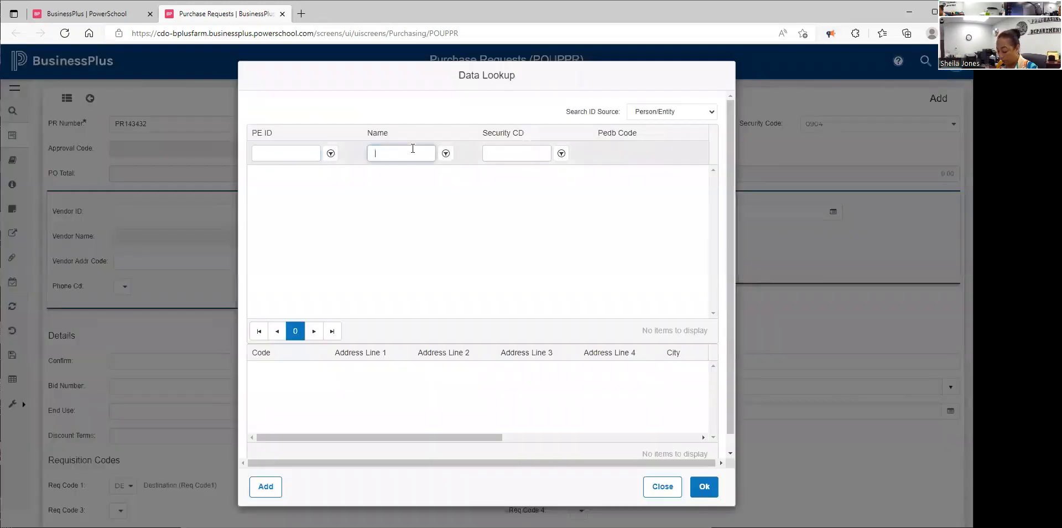
type("am")
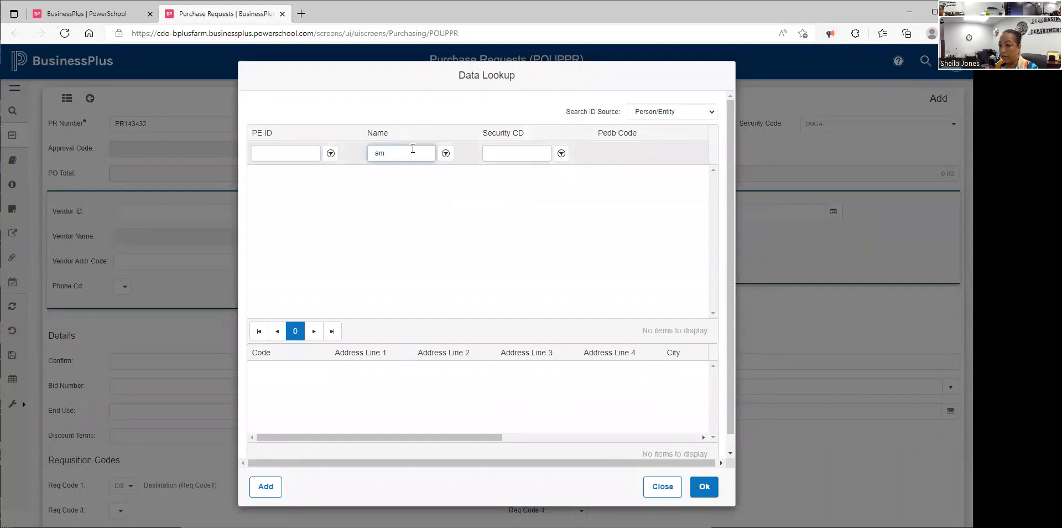
type("azon")
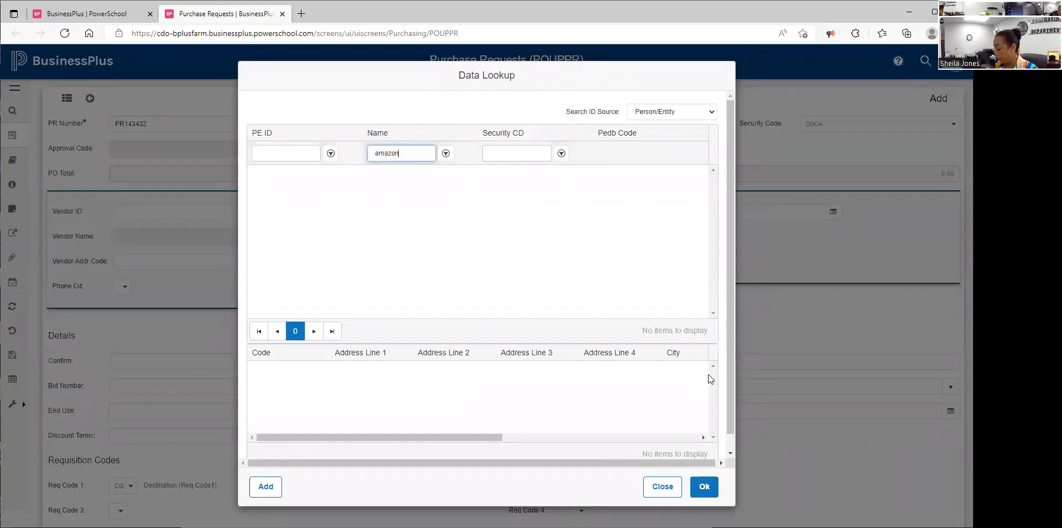
key("Return")
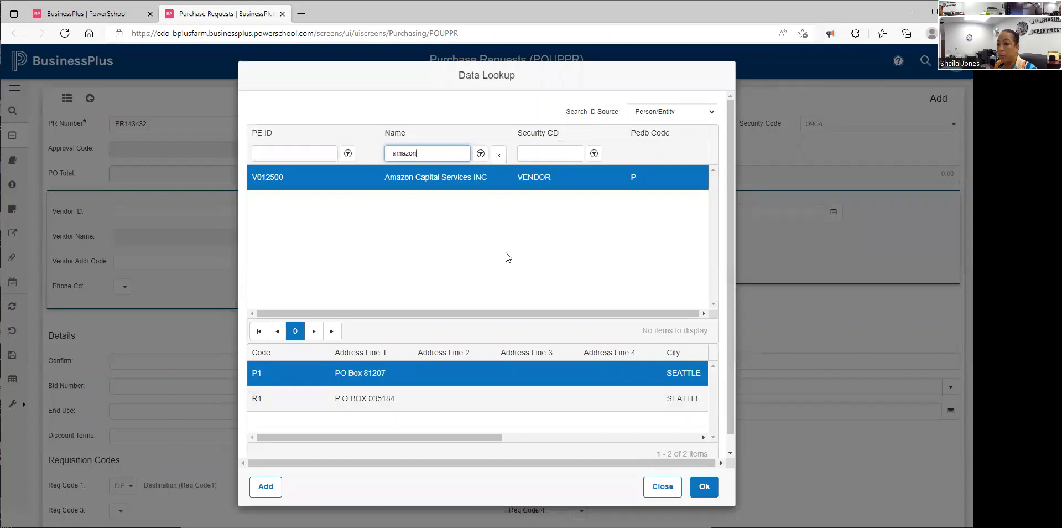
left_click(704, 486)
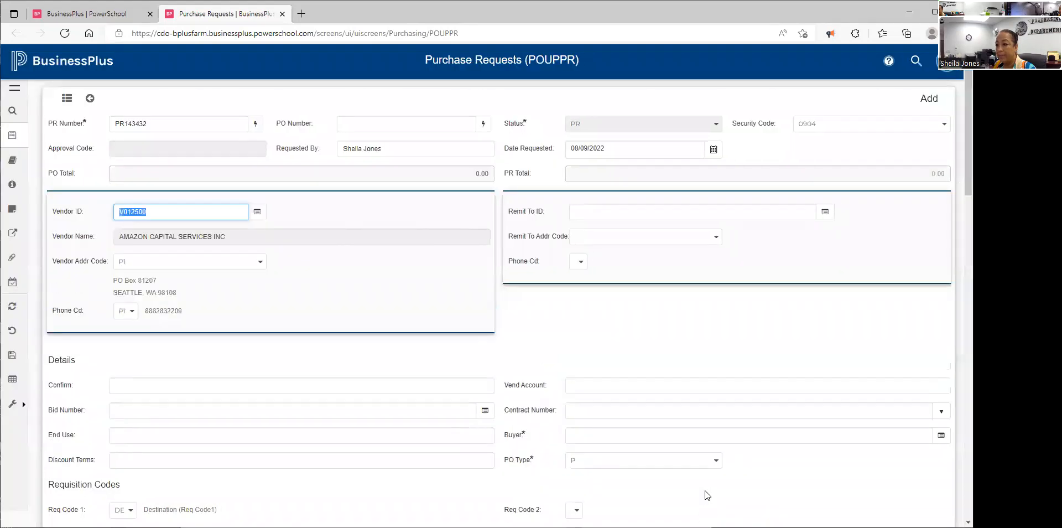
Step: Set buyer B62000 and PO type Blanket Order (B)
left_click(591, 433)
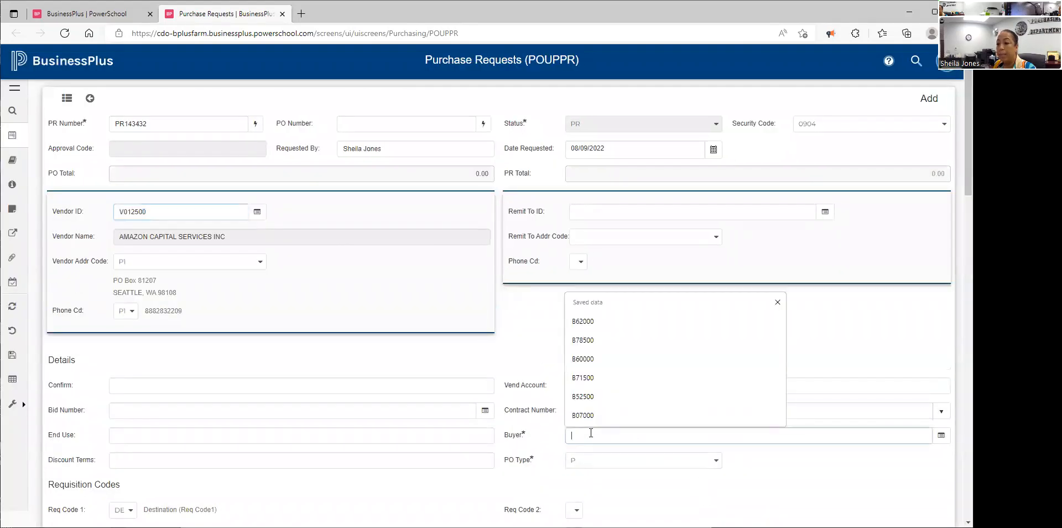
left_click(579, 331)
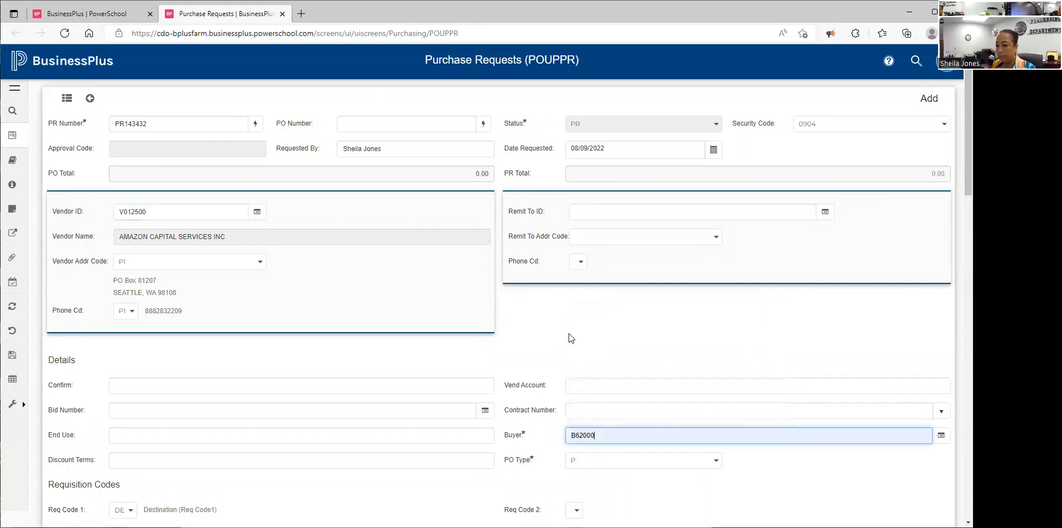
scroll(568, 333, "down", 1)
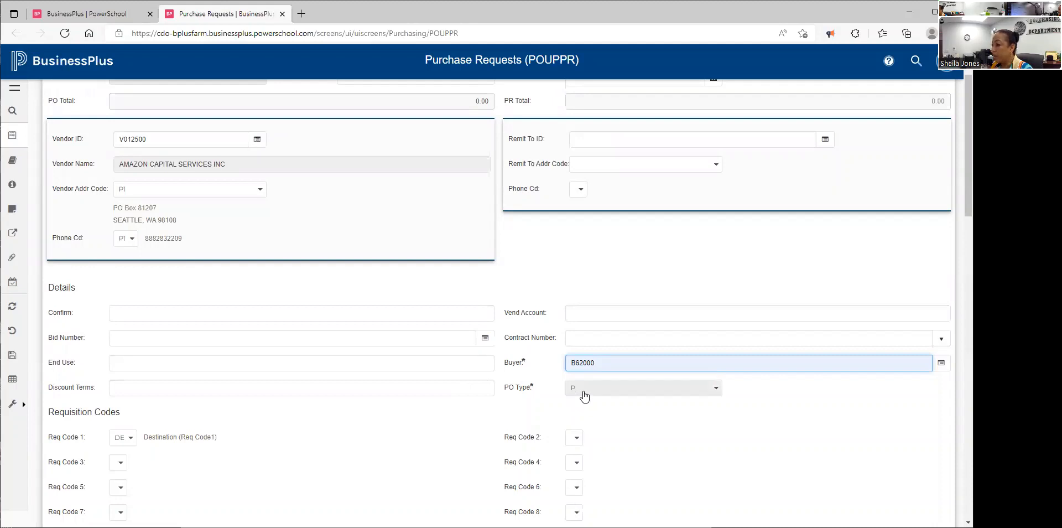
left_click(716, 391)
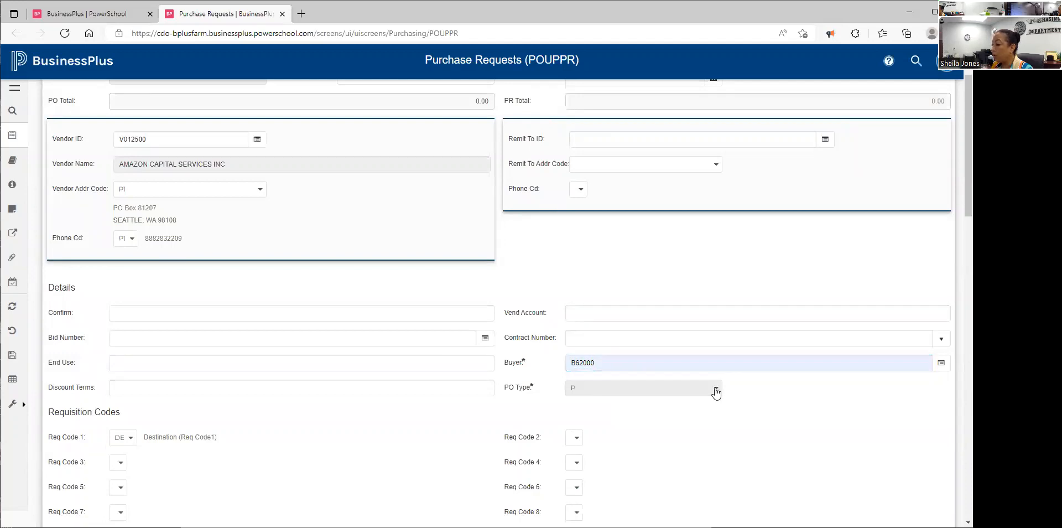
left_click(716, 390)
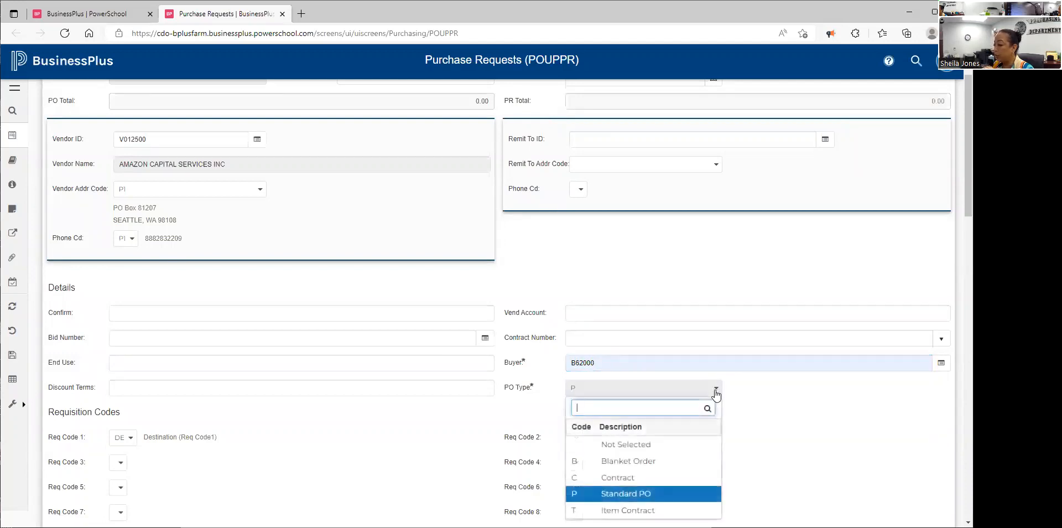
left_click(644, 462)
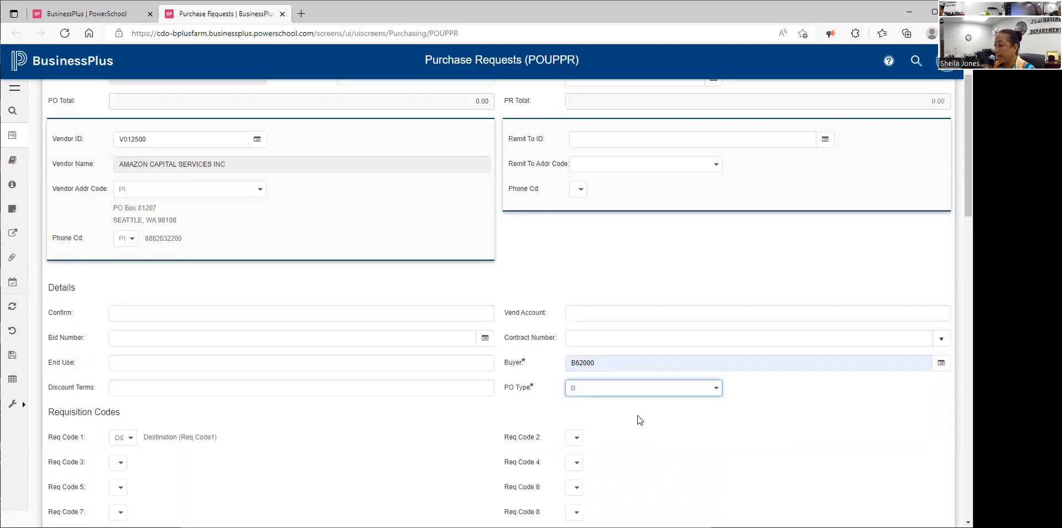
Step: Ship to S0904 Purchasing Department with its address filled in, then save the request
scroll(642, 430, "down", 5)
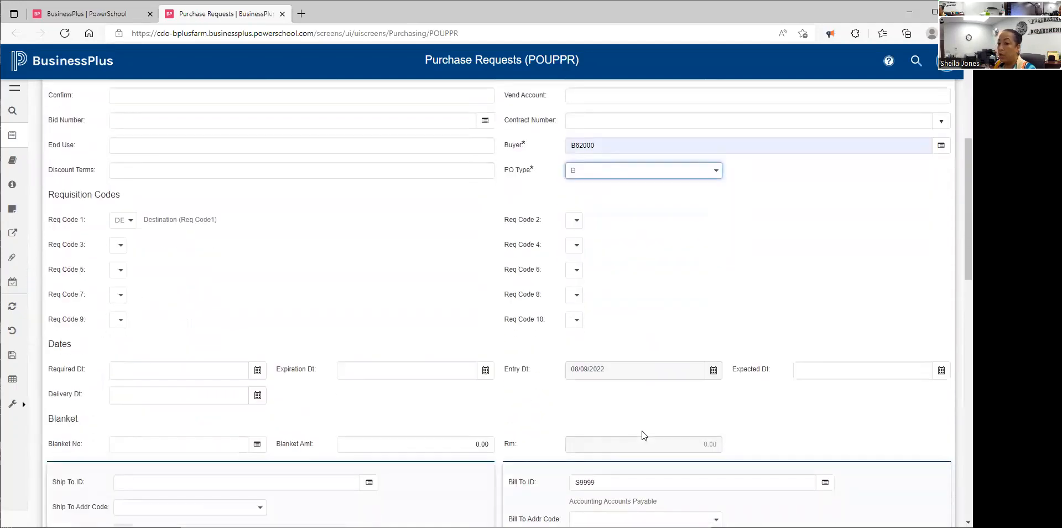
left_click(240, 410)
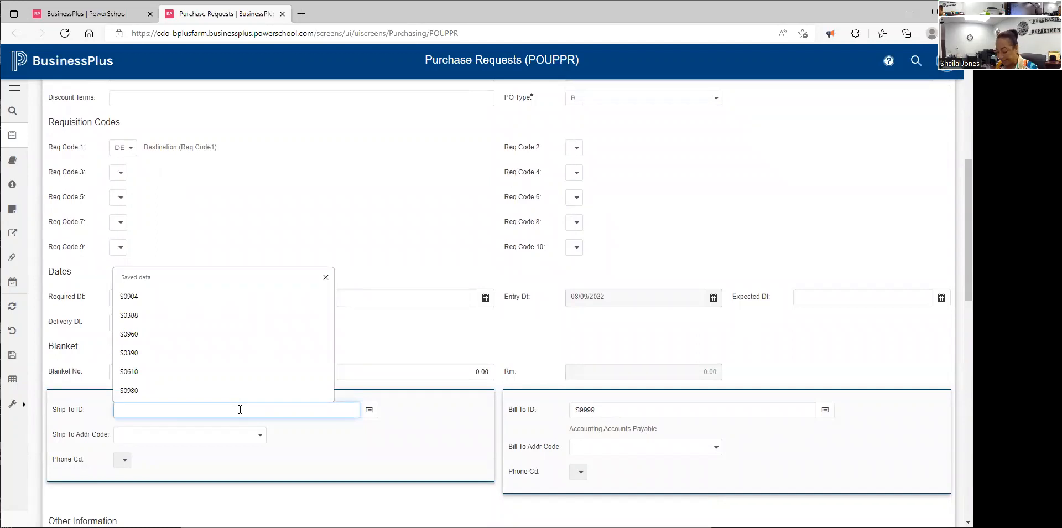
type("S090")
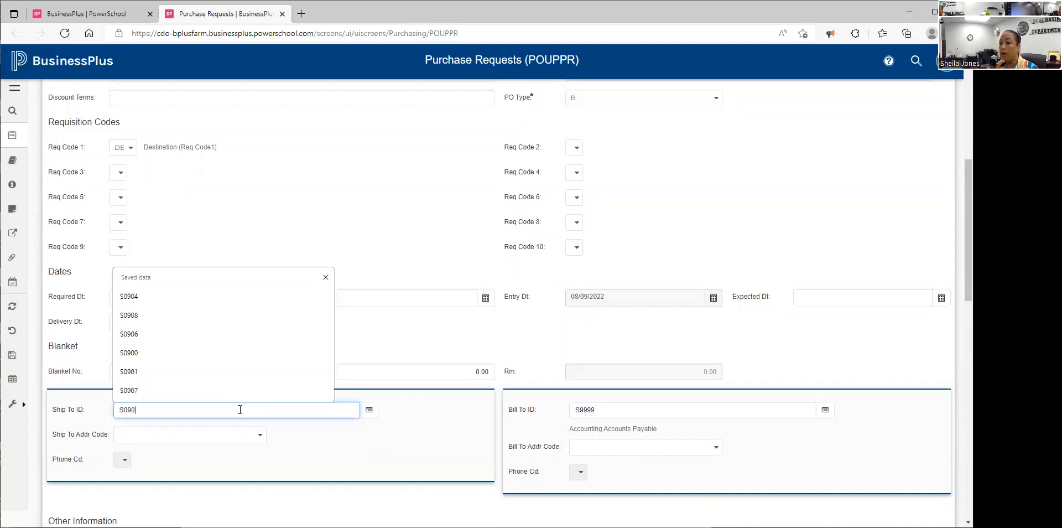
type("4")
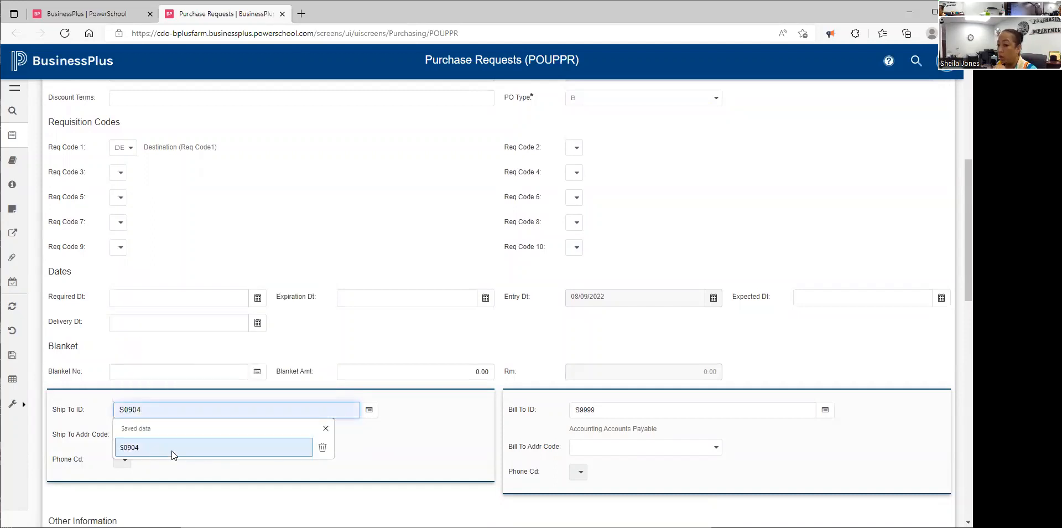
left_click(151, 447)
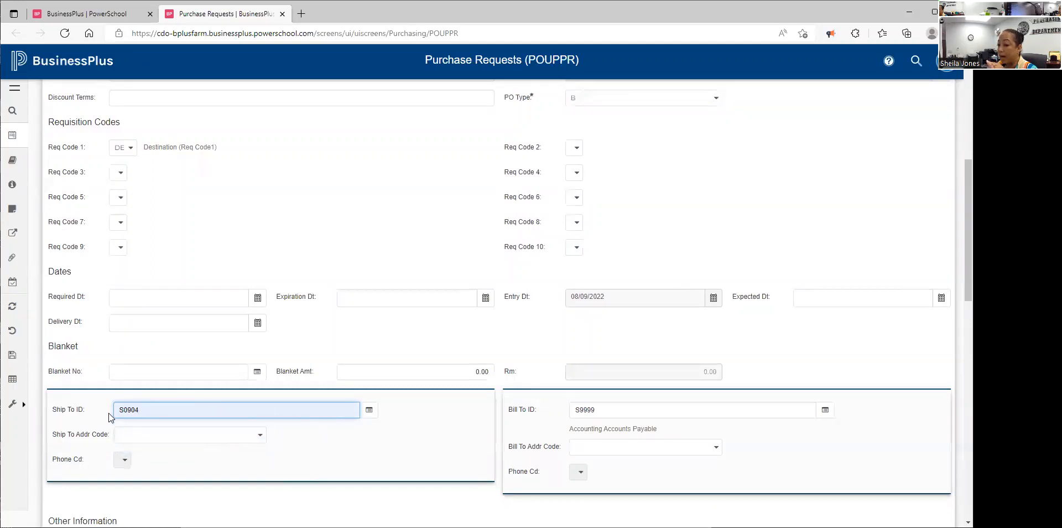
left_click(370, 333)
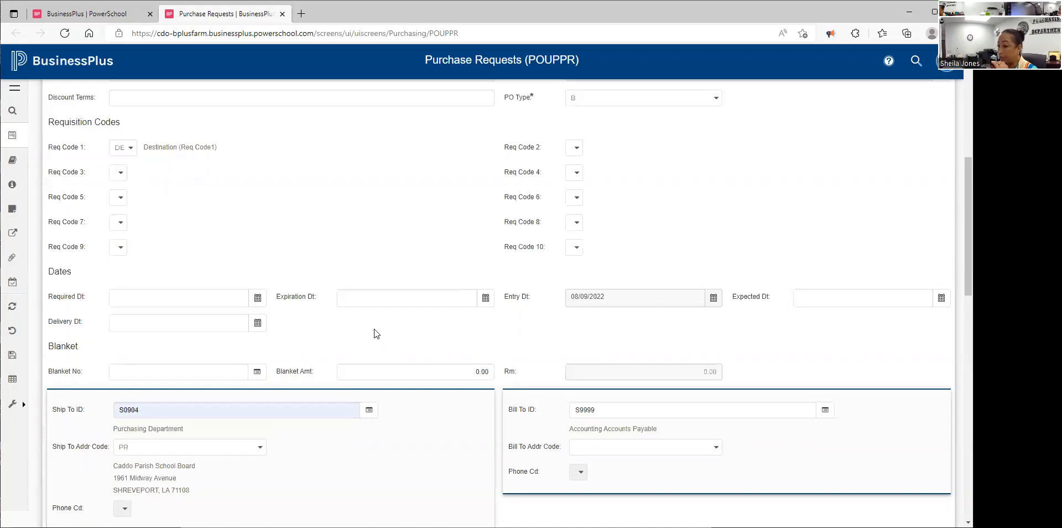
key("Return")
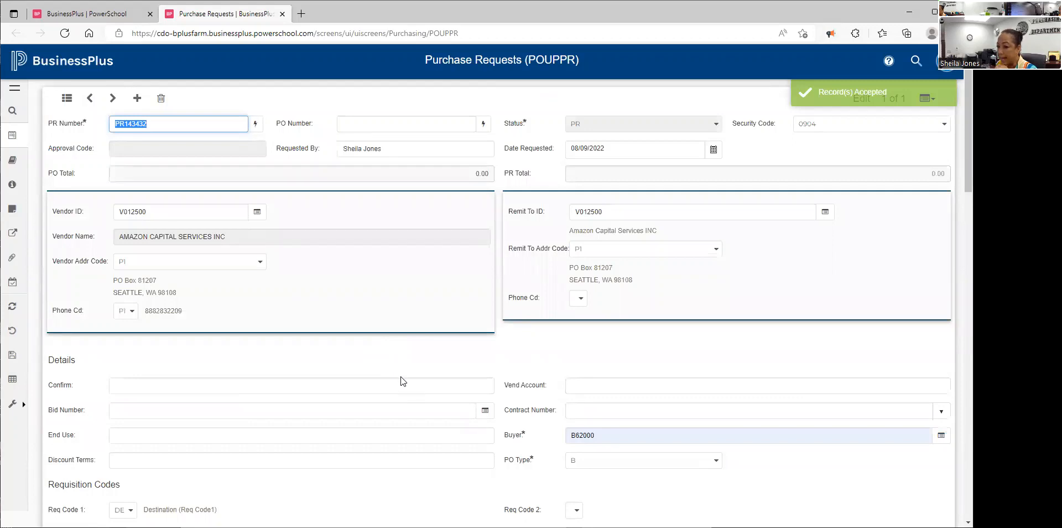
scroll(400, 376, "down", 5)
scroll(401, 377, "down", 4)
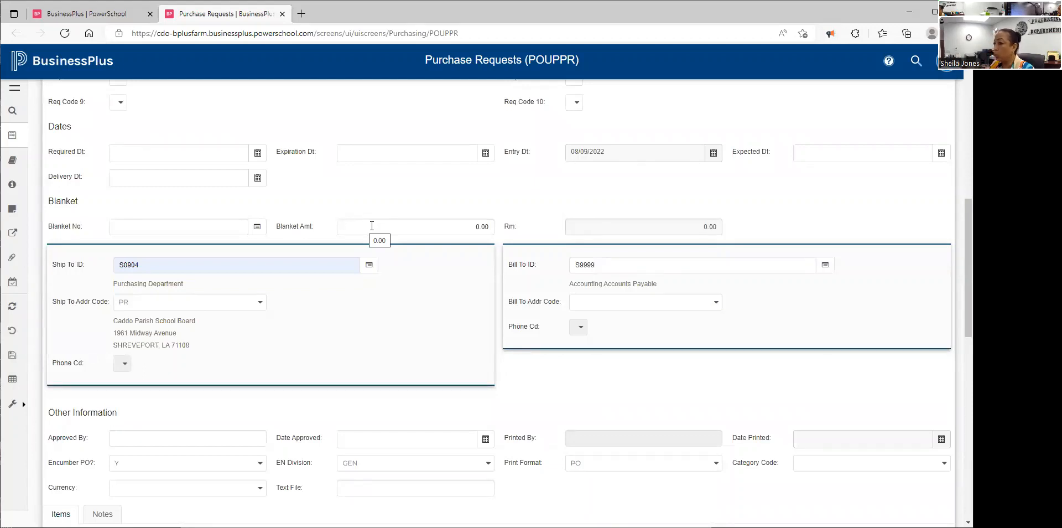
Step: Enter 500.00 in the Blanket Amt field
left_click(424, 226)
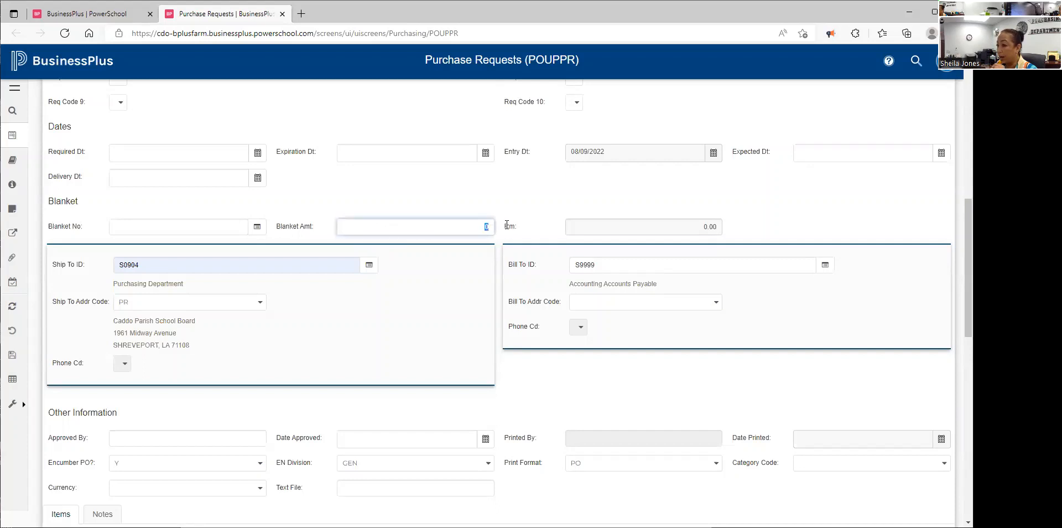
type("5")
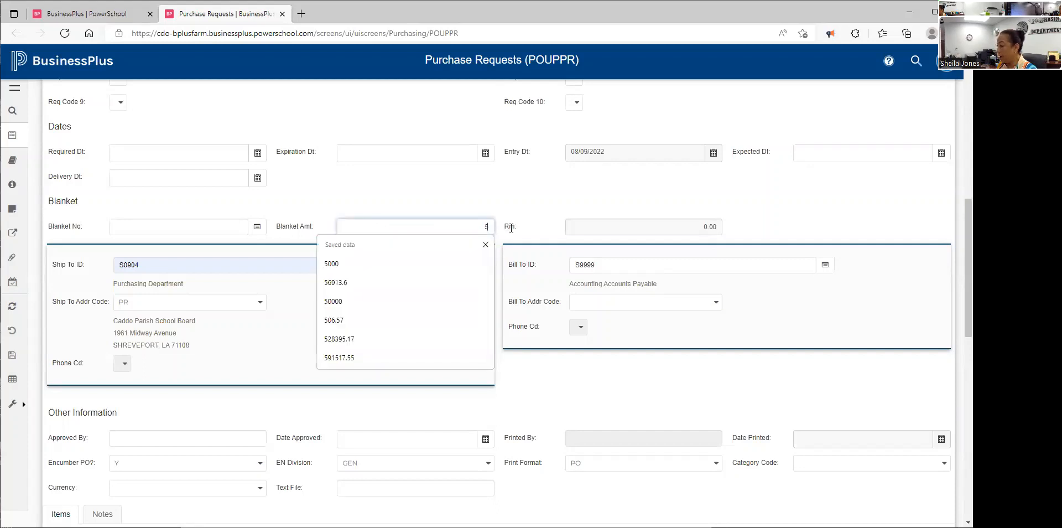
type("00")
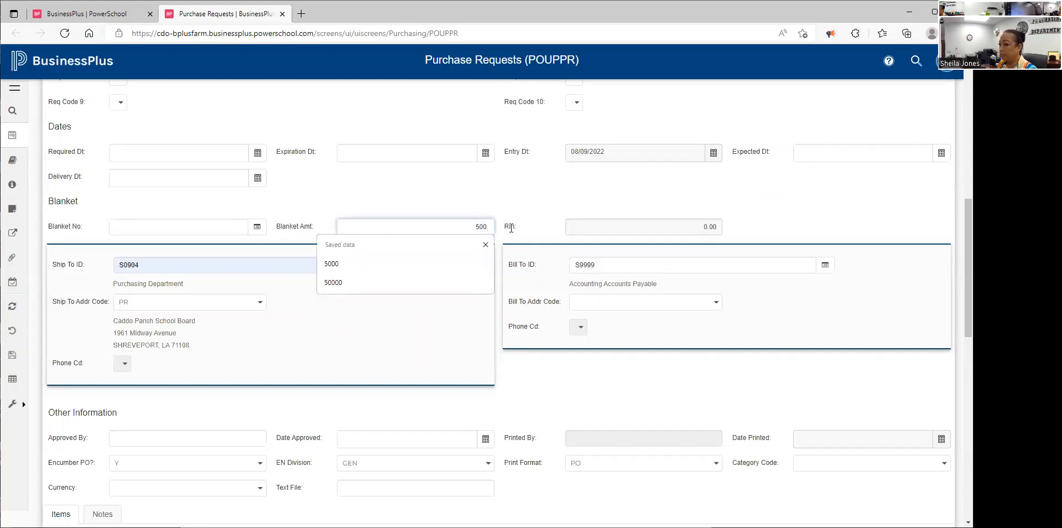
type(".00")
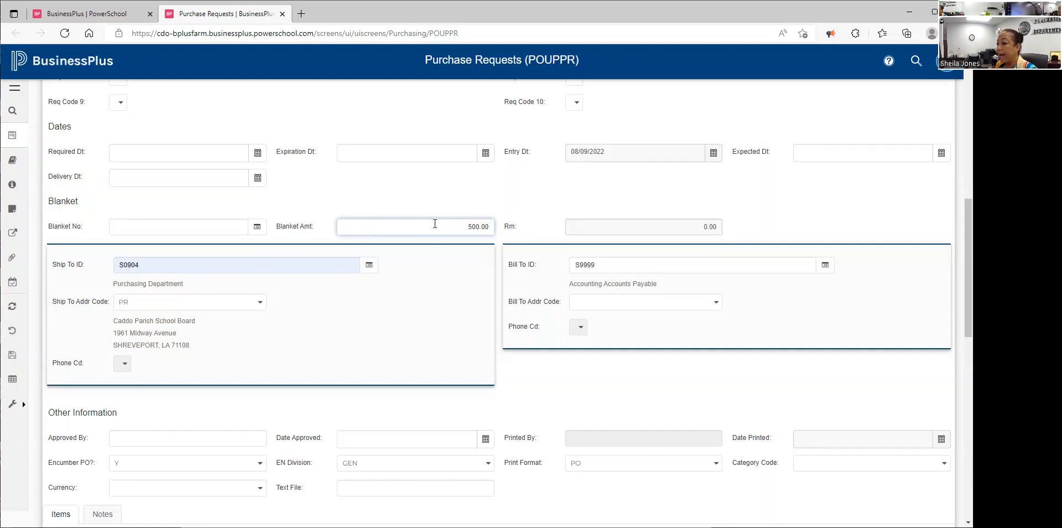
left_click(506, 208)
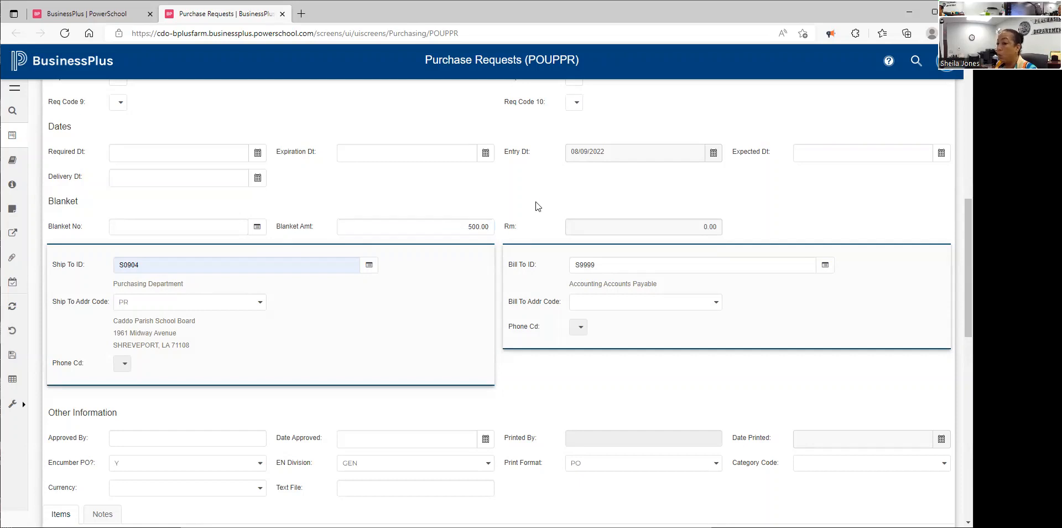
Step: Give item 0001 quantity 1.0, units LT - LOTS and unit price 500.00
scroll(536, 215, "down", 5)
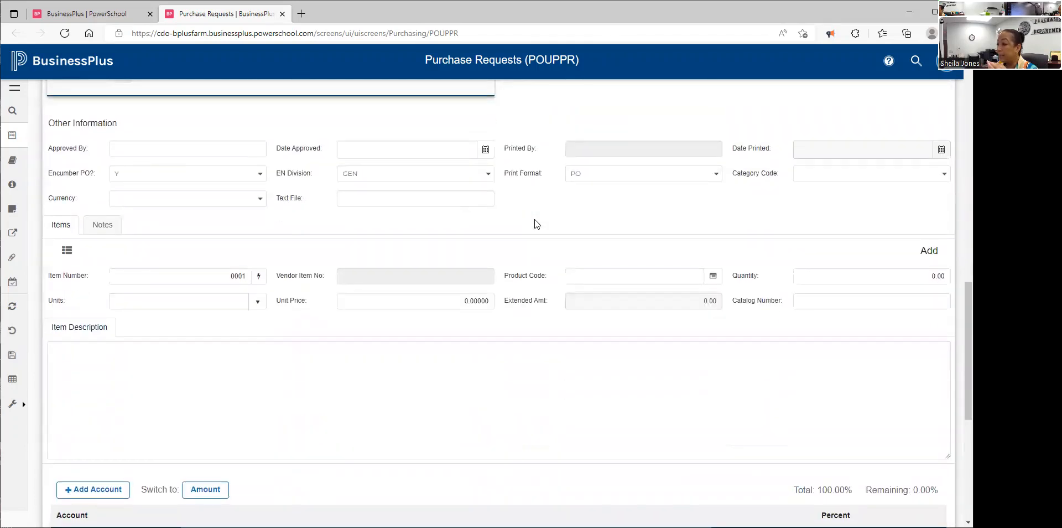
left_click(884, 279)
type("1")
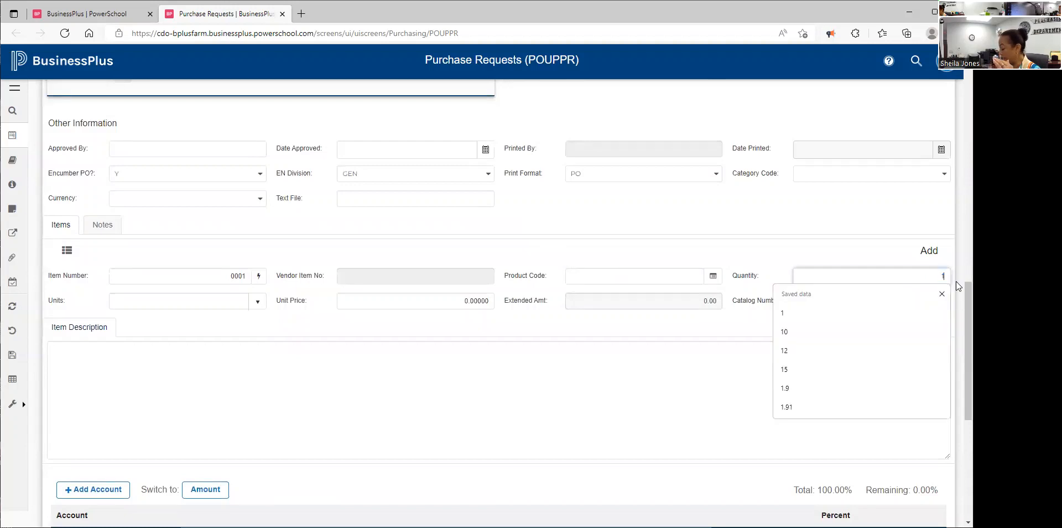
type(".0")
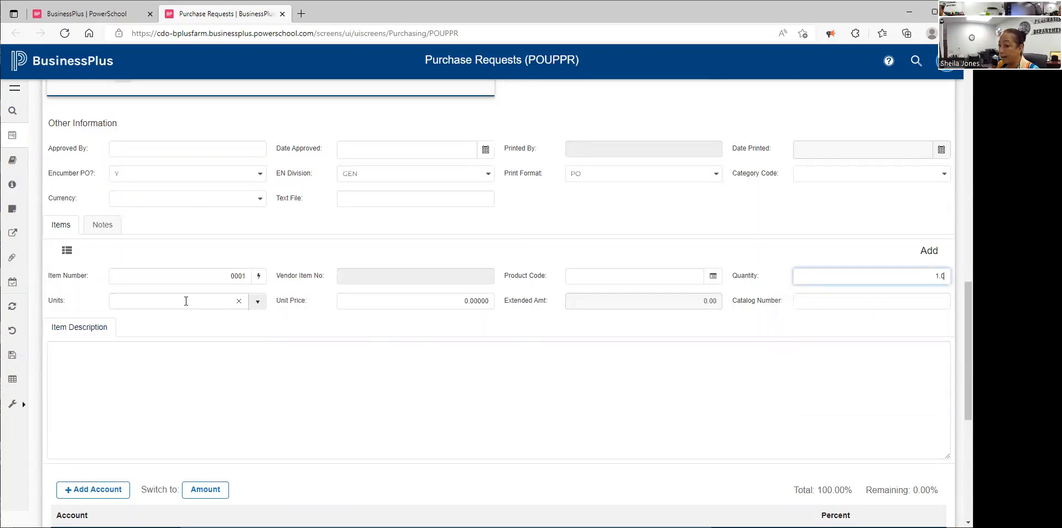
left_click(258, 300)
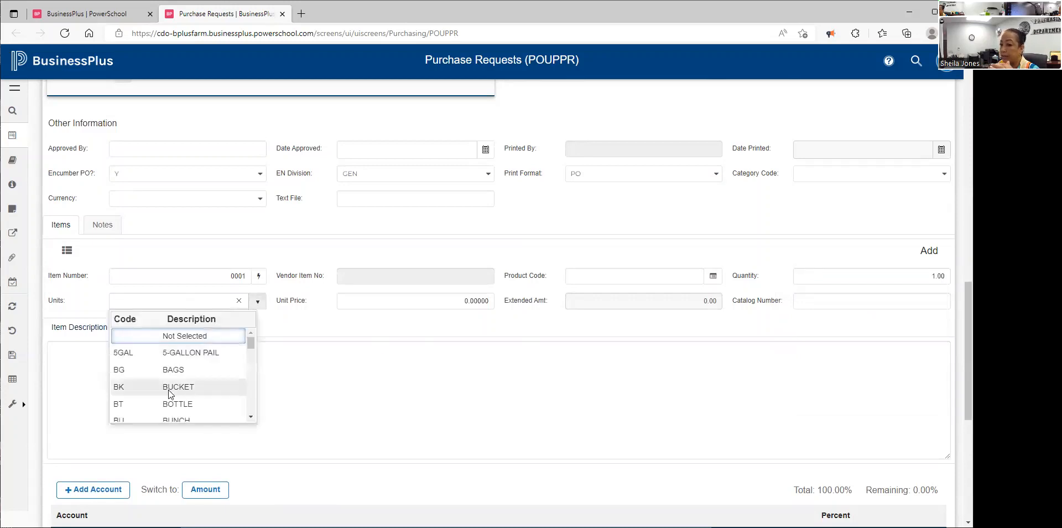
scroll(169, 394, "down", 5)
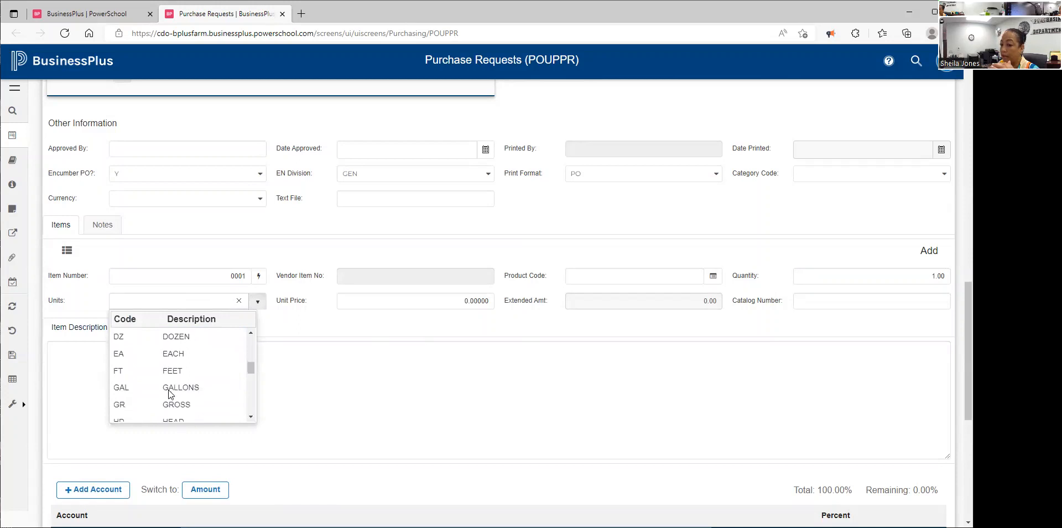
scroll(169, 393, "down", 5)
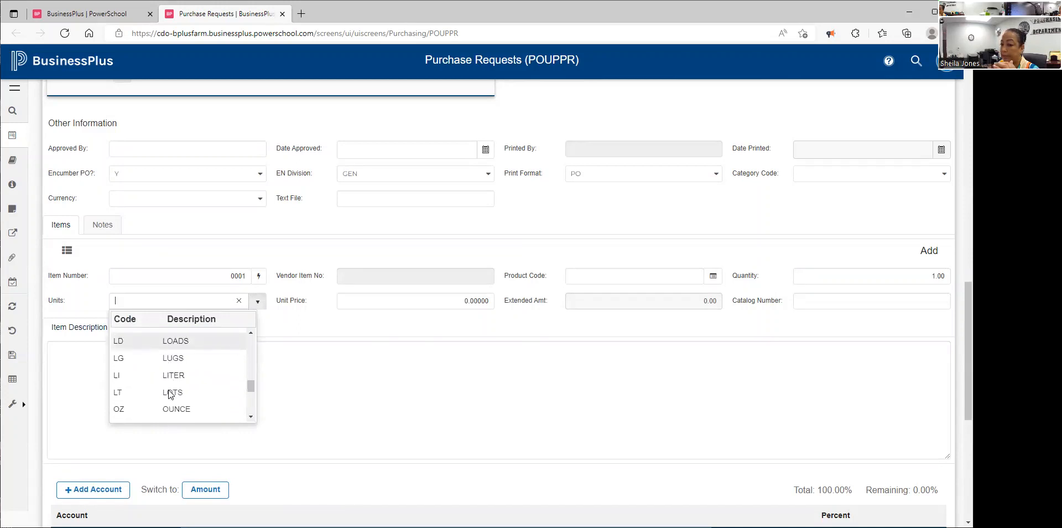
left_click(170, 393)
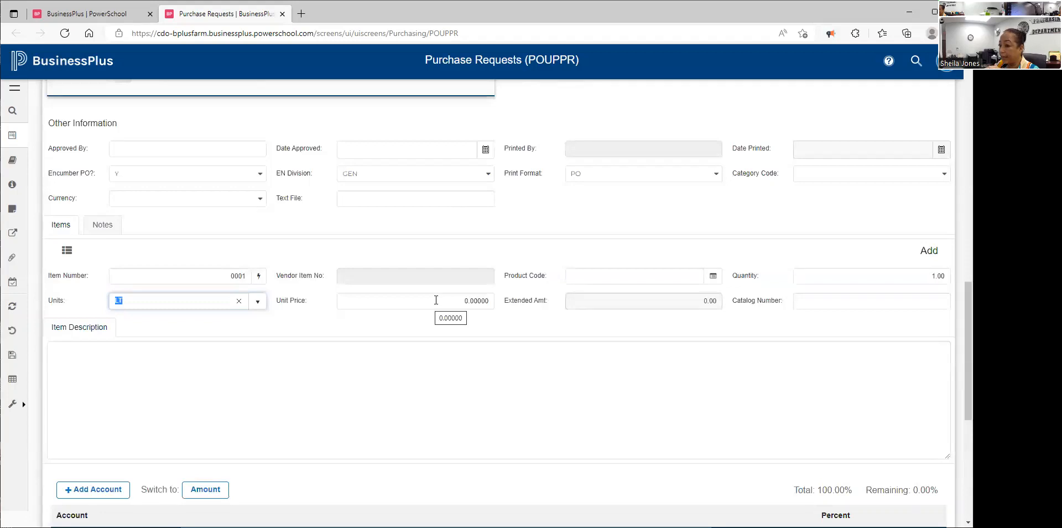
key("Tab")
type("500.00")
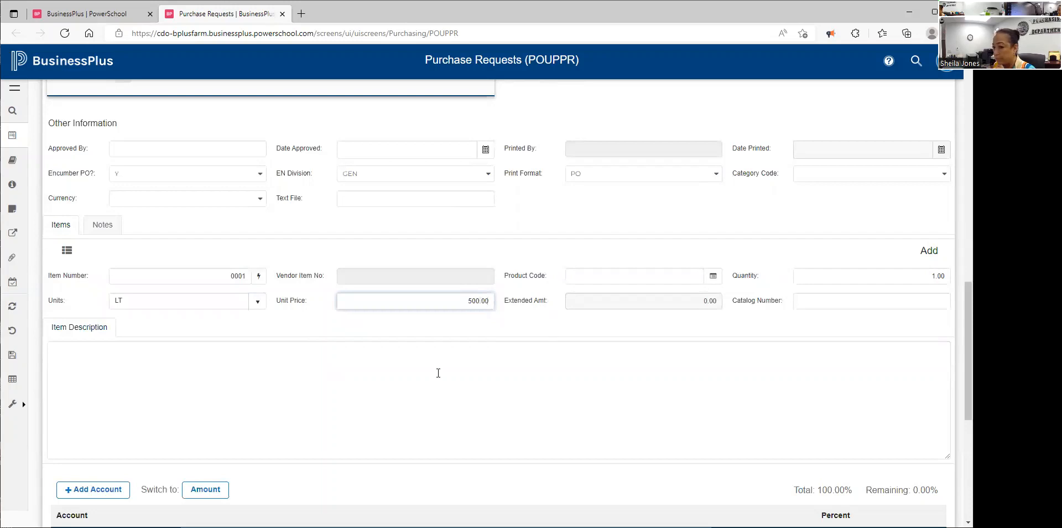
Step: Replace the trial description text on item 0001 with 'lot - books'
left_click(162, 362)
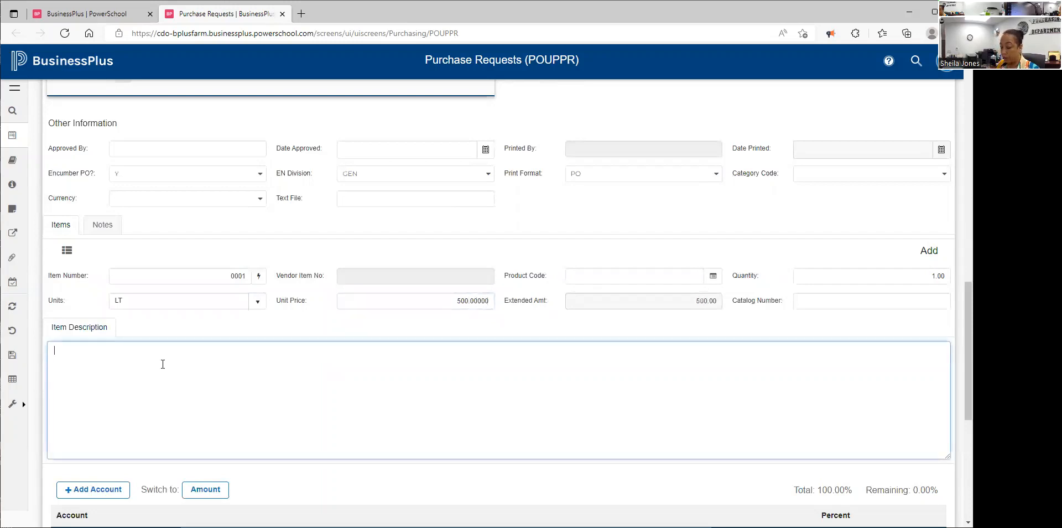
type("books")
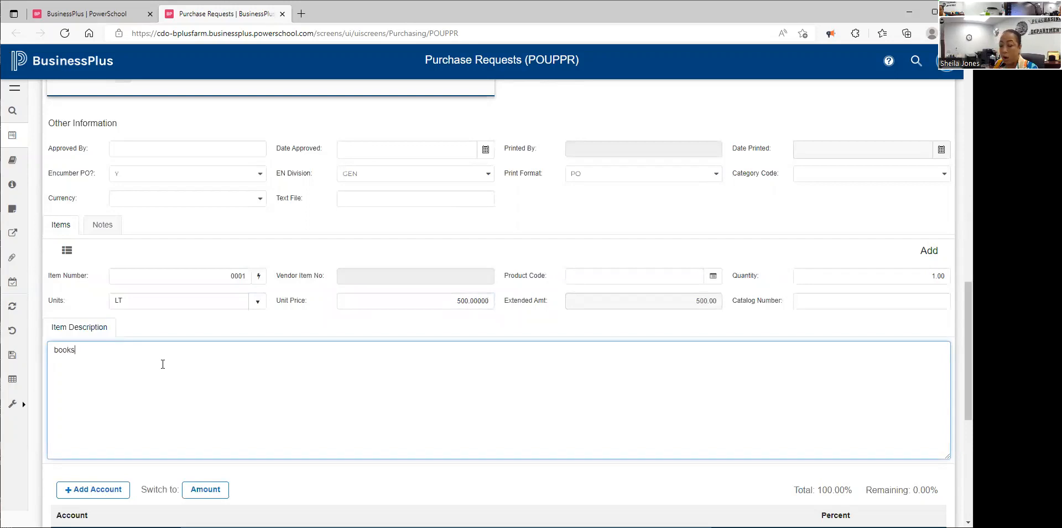
type("-")
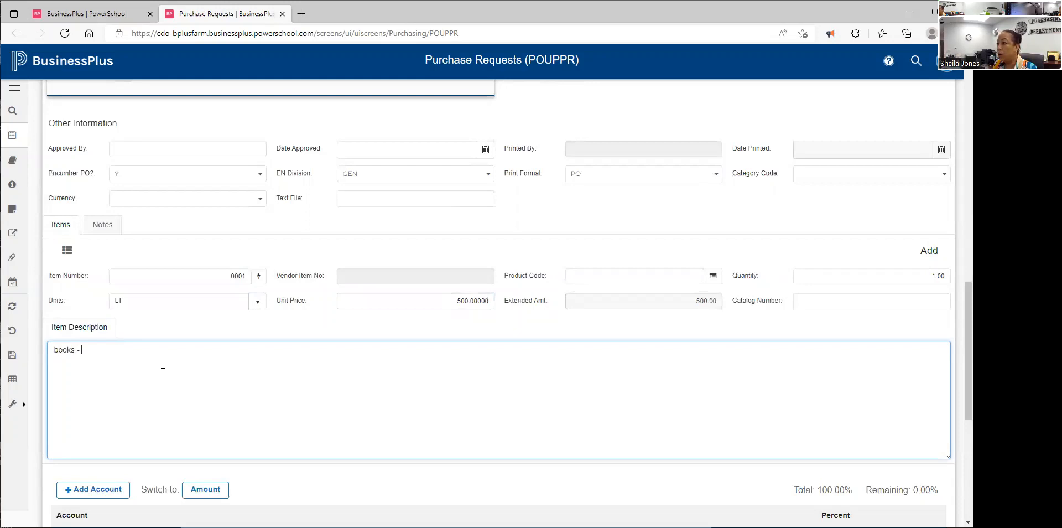
type("ibrary")
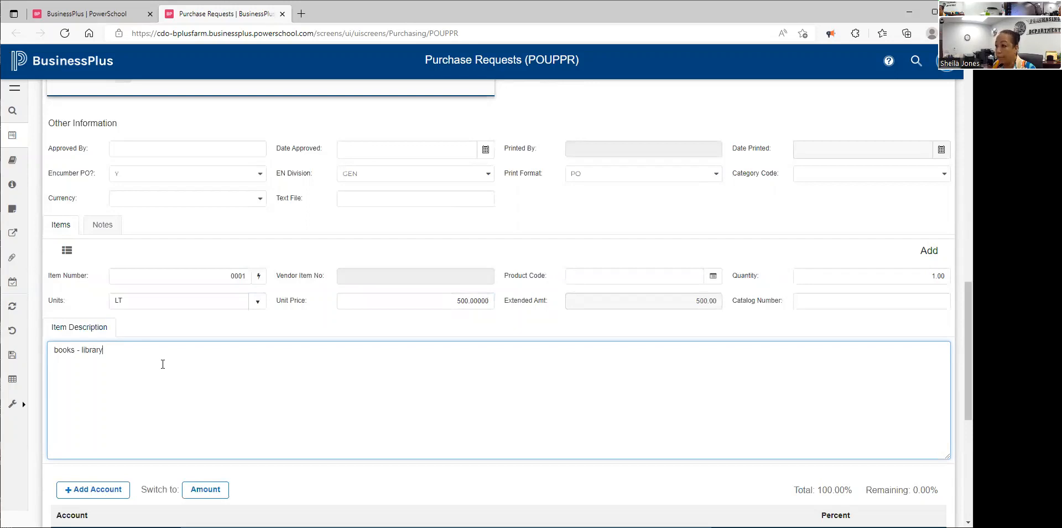
key("BackSpace")
key("BackSpace")
key("BackSpace")
key("BackSpace")
key("BackSpace")
key("BackSpace")
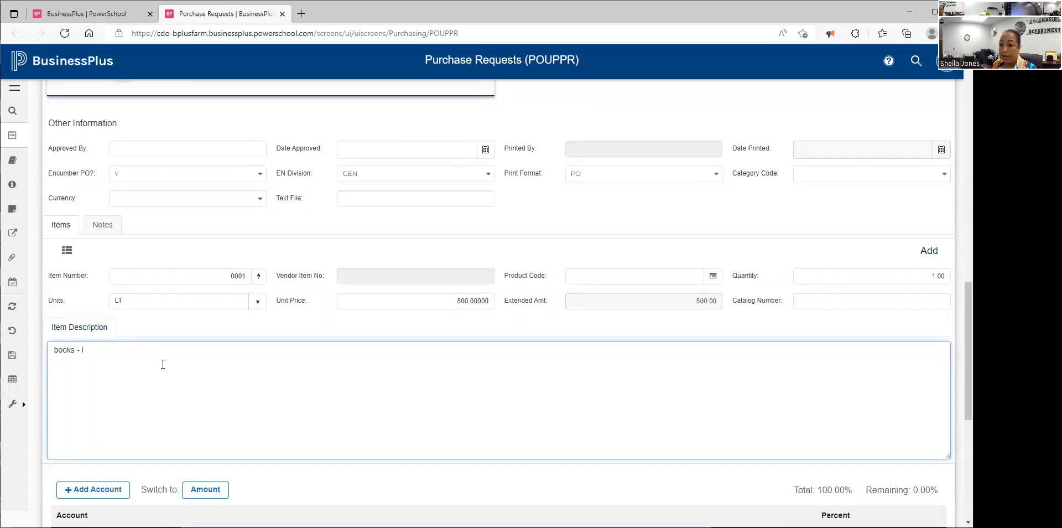
key("BackSpace")
key("BackSpace")
key("BackSpace")
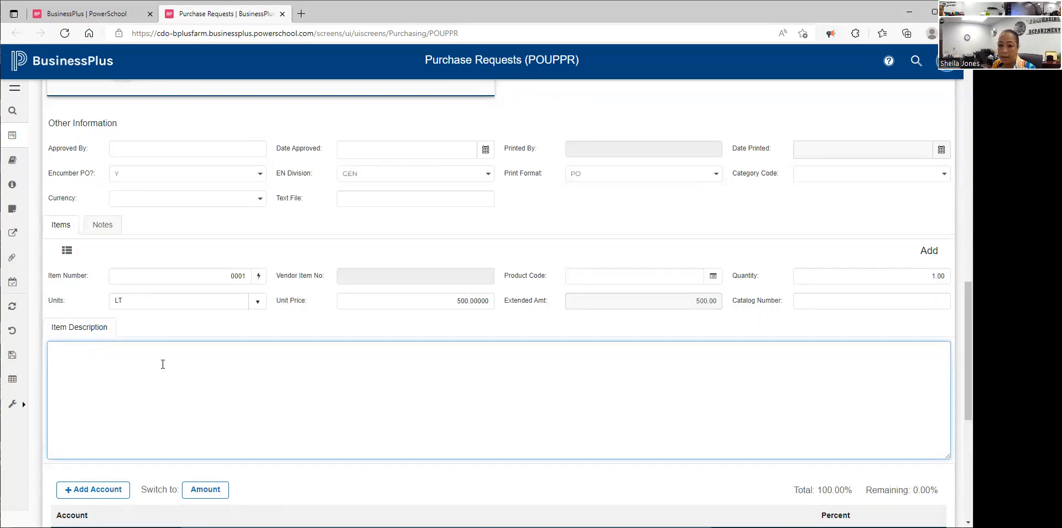
type("copier ")
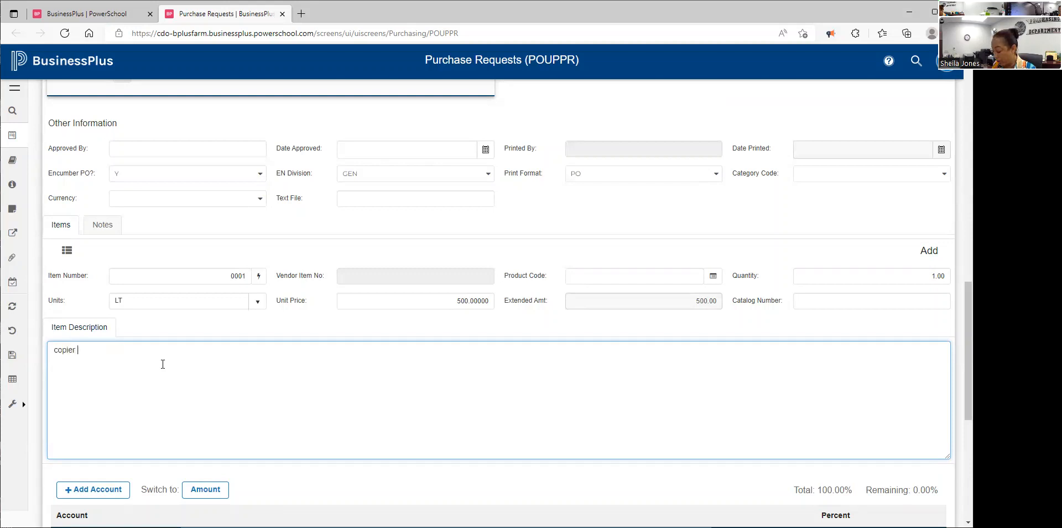
type("-")
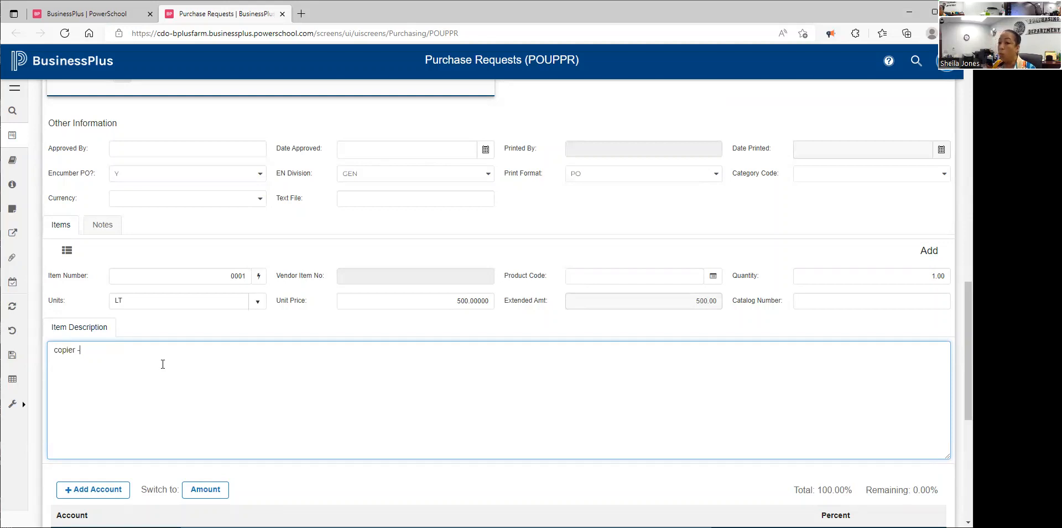
key("BackSpace")
key("BackSpace")
key("BackSpace")
key("BackSpace")
key("BackSpace")
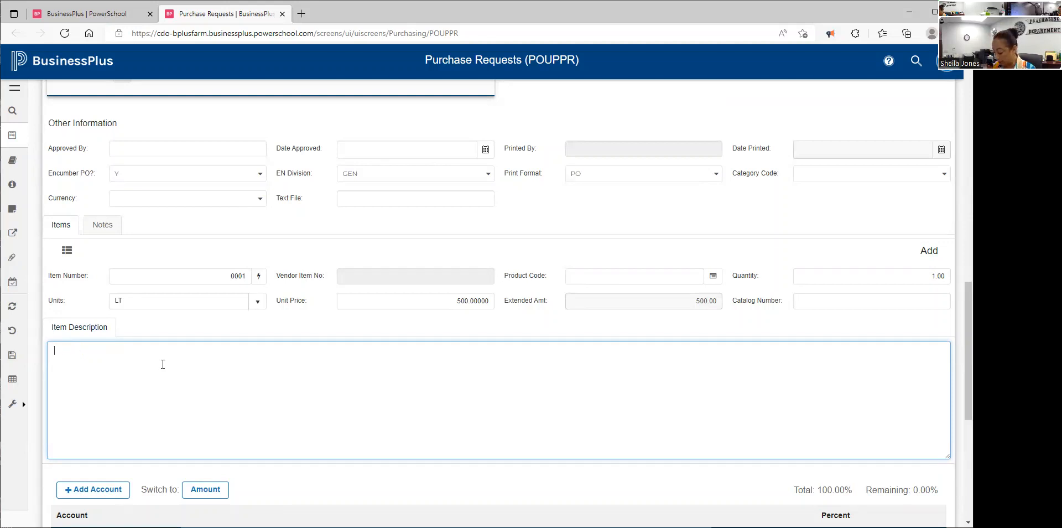
type("lot - ")
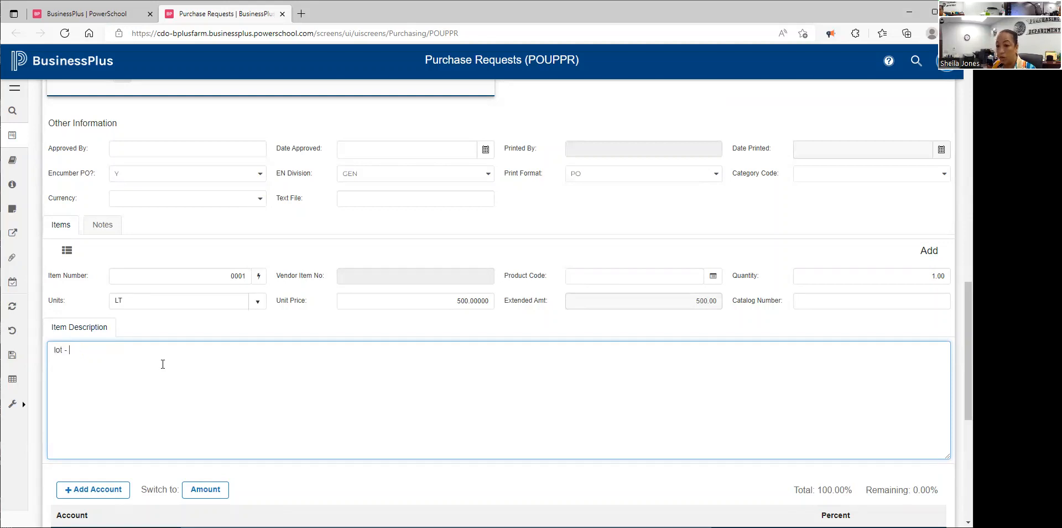
type("books")
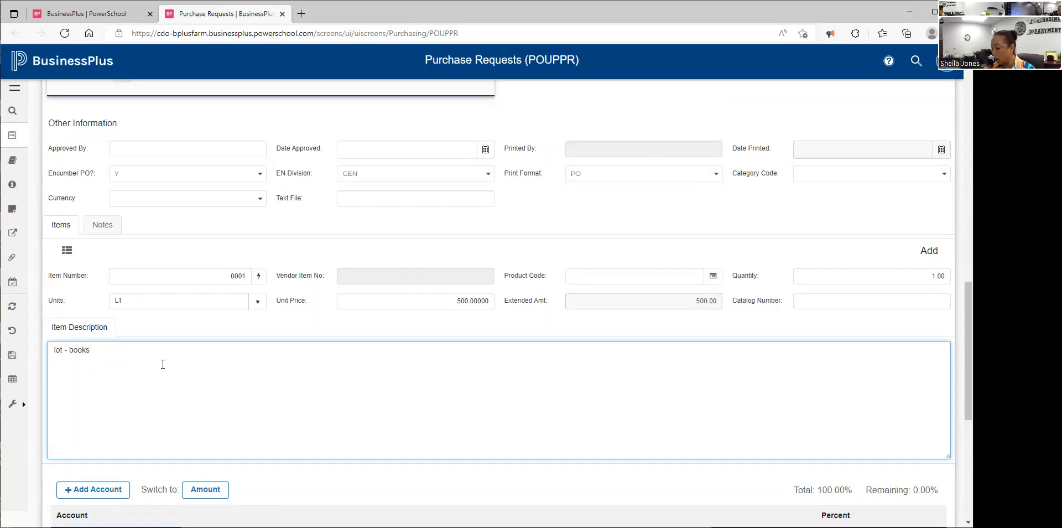
scroll(162, 363, "down", 4)
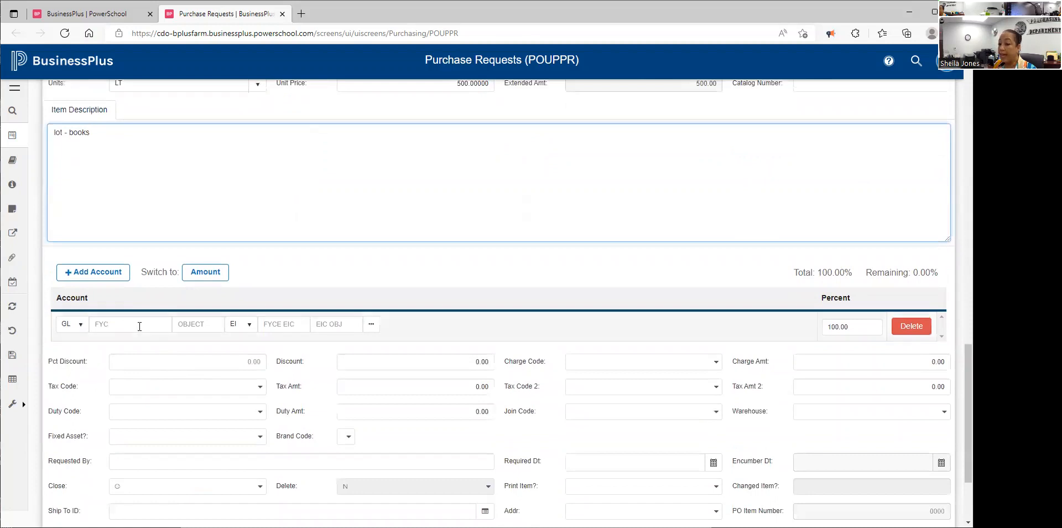
Step: Code item 0001 to GL 100000960 / object 52723435 and save the request
left_click(139, 324)
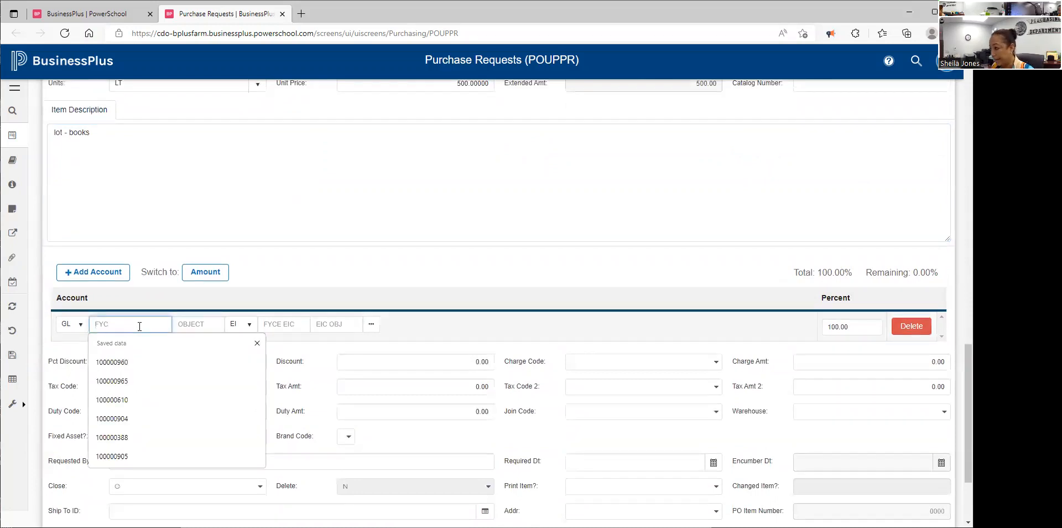
left_click(122, 362)
left_click(192, 327)
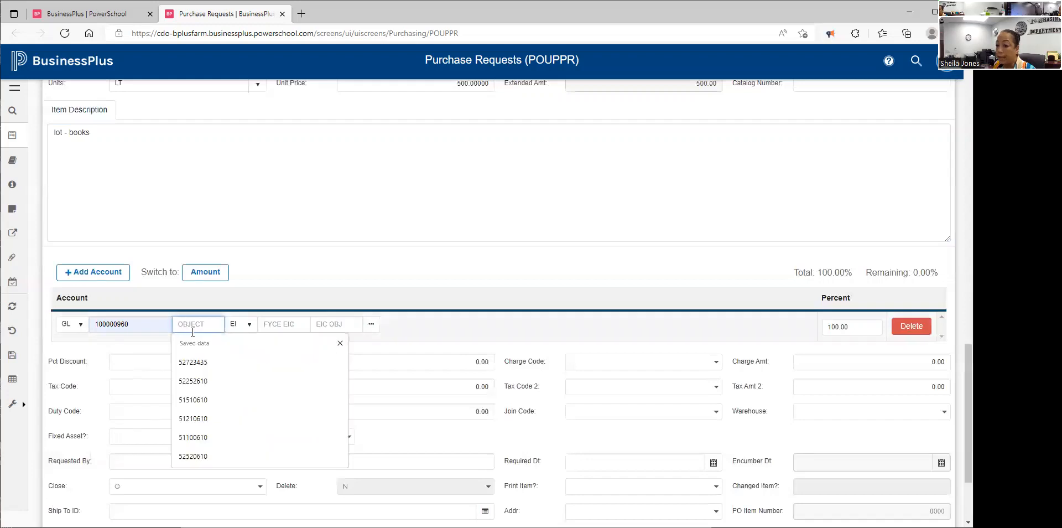
left_click(193, 362)
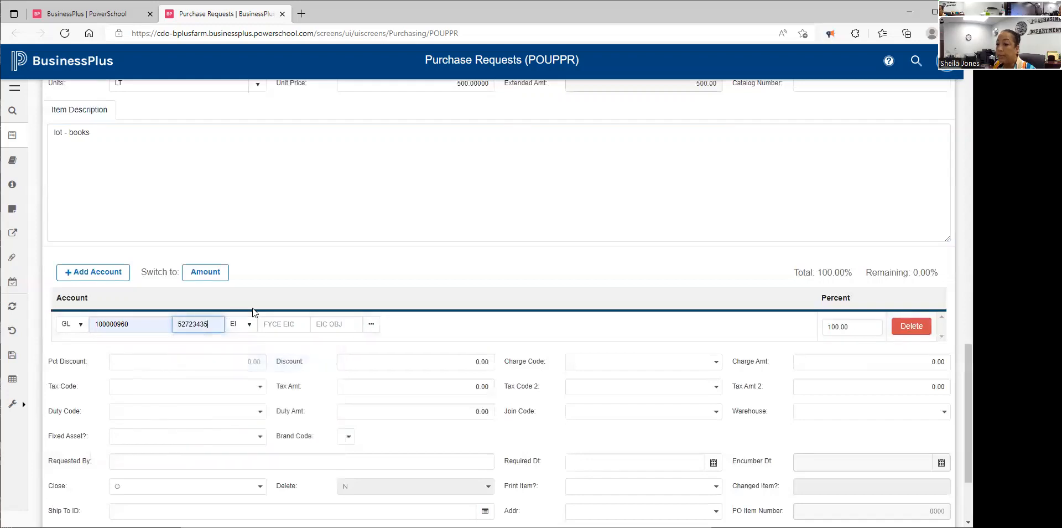
left_click(414, 330)
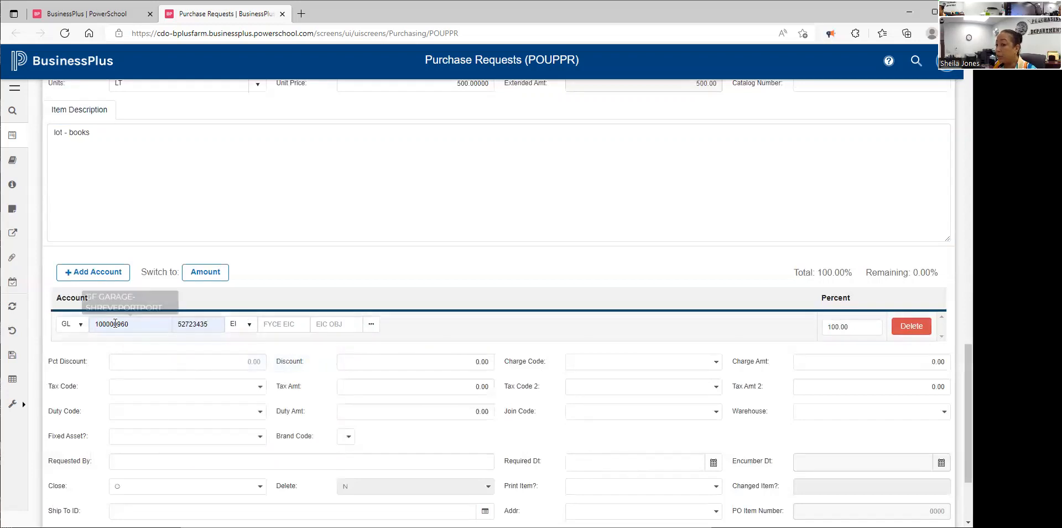
left_click(195, 324)
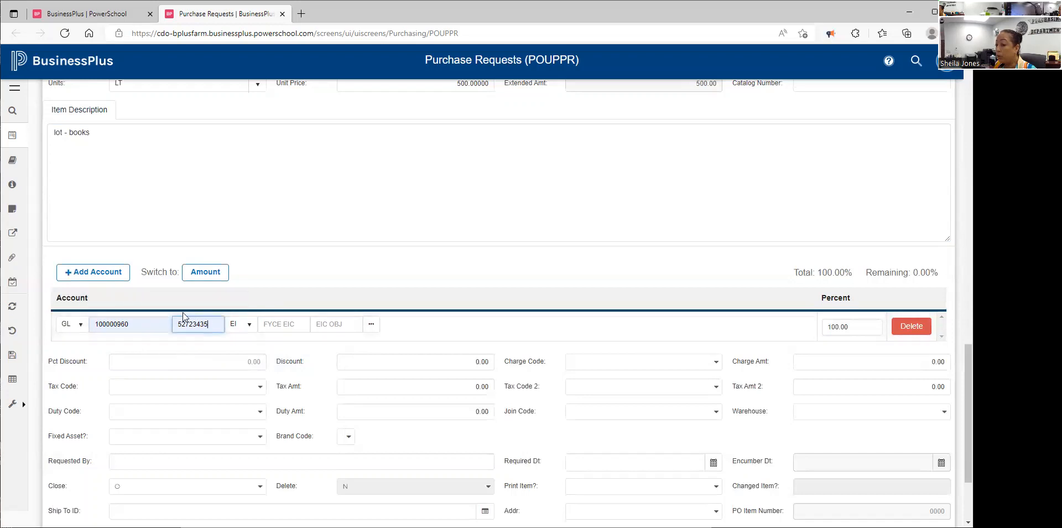
left_click(421, 330)
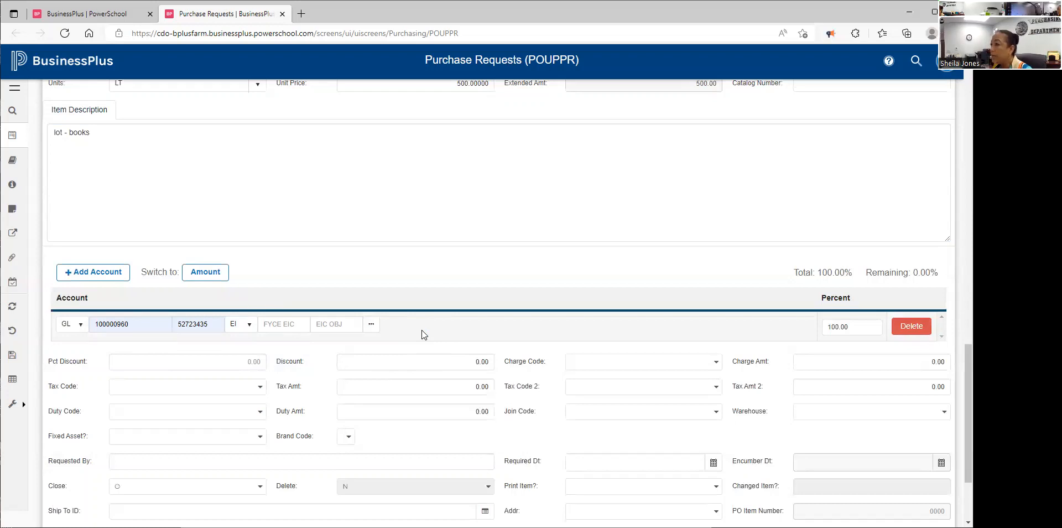
key("Return")
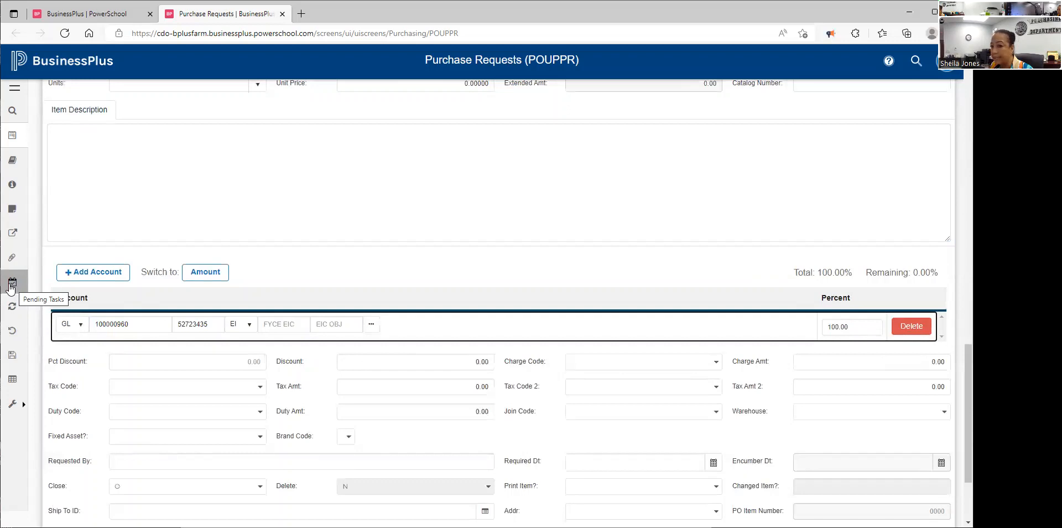
Step: Approve the request from Pending Tasks and close the approval comment dialog
left_click(12, 283)
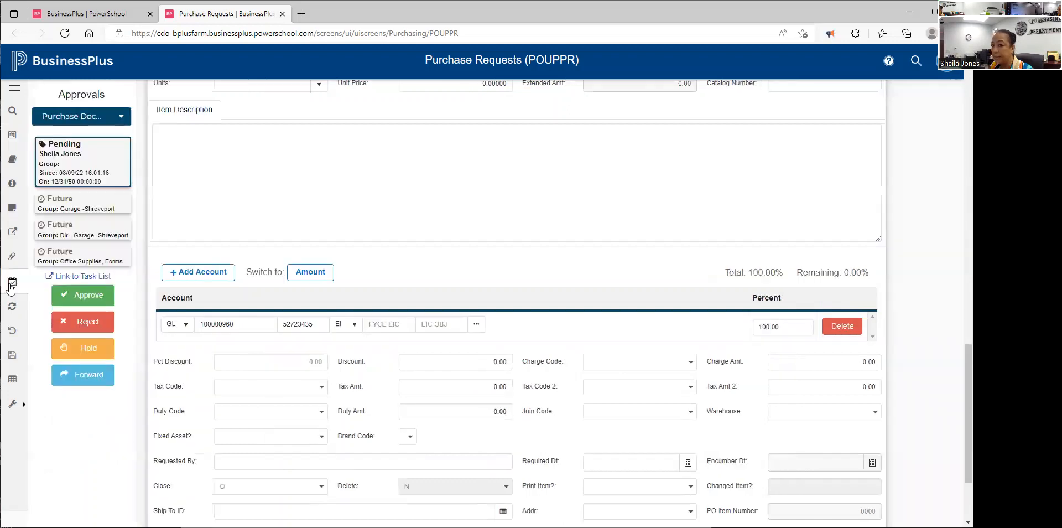
left_click(95, 296)
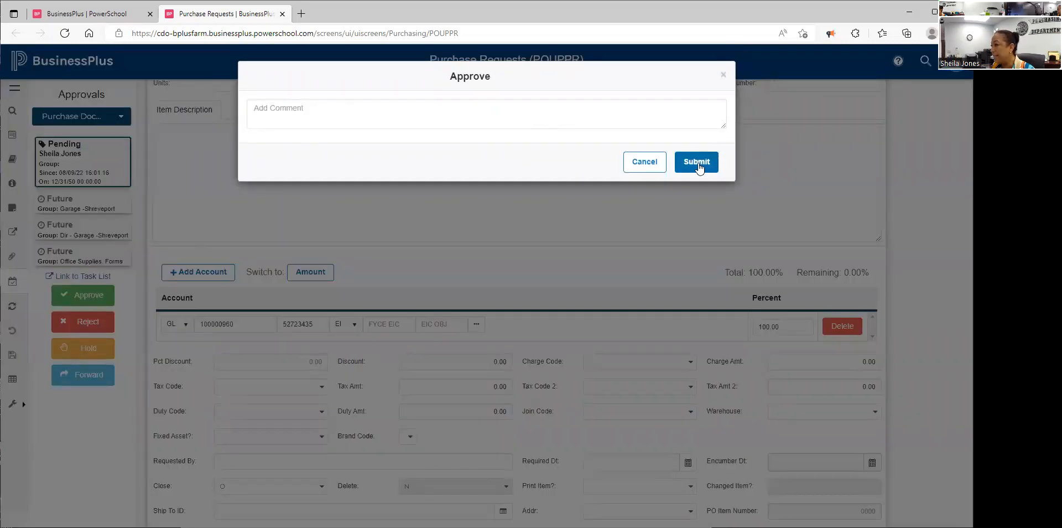
left_click(629, 167)
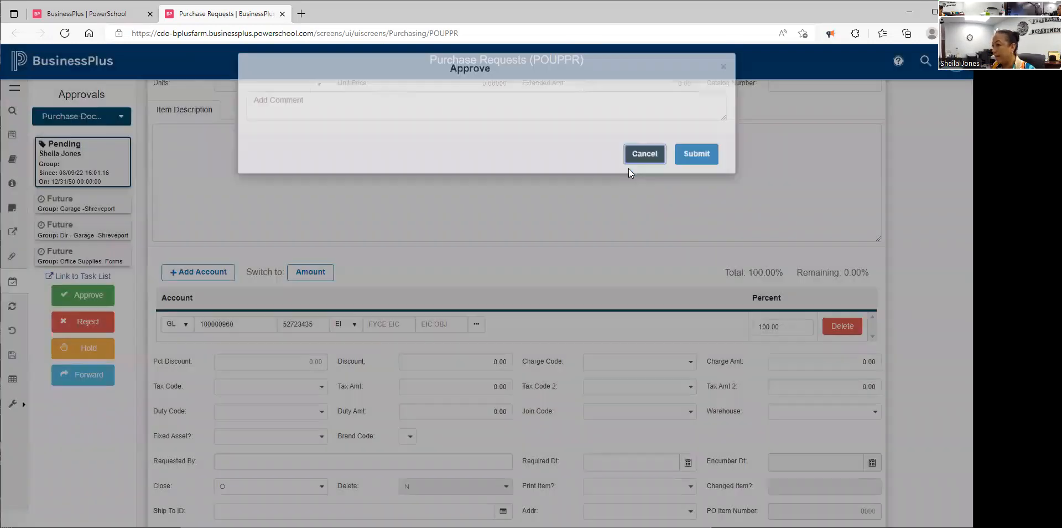